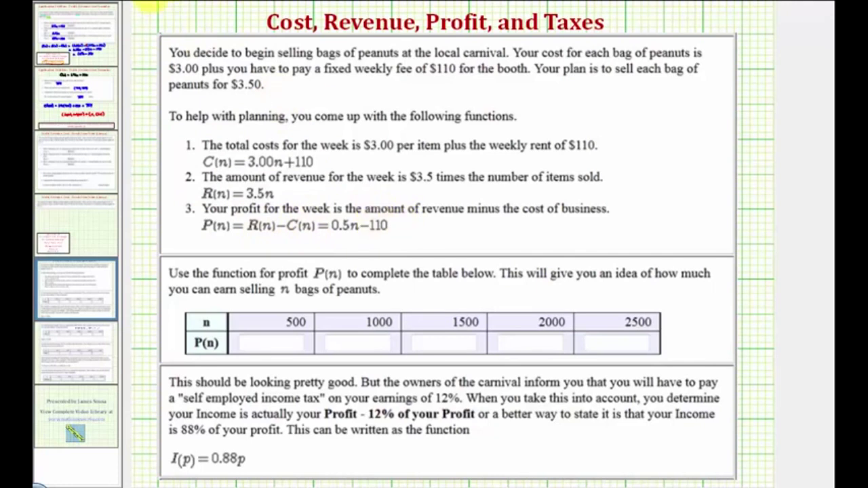
Step: Handwrite P(n) = 0.5n − 110 in red under item 3 and switch to the TI-84 emulator
mouse_move(405, 232)
left_mouse_down()
mouse_move(429, 235)
mouse_move(432, 245)
mouse_move(444, 227)
mouse_move(455, 242)
mouse_move(486, 250)
mouse_move(498, 234)
mouse_move(518, 254)
mouse_move(574, 238)
left_mouse_up()
left_click(485, 247)
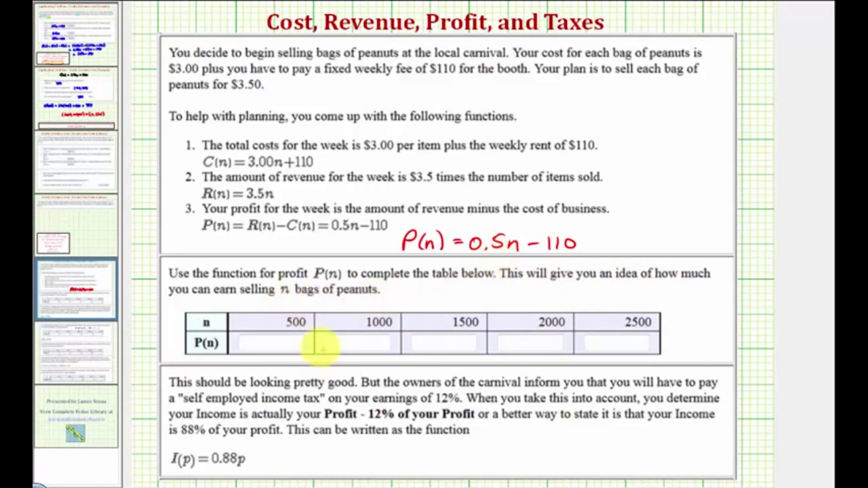
key("alt+Tab")
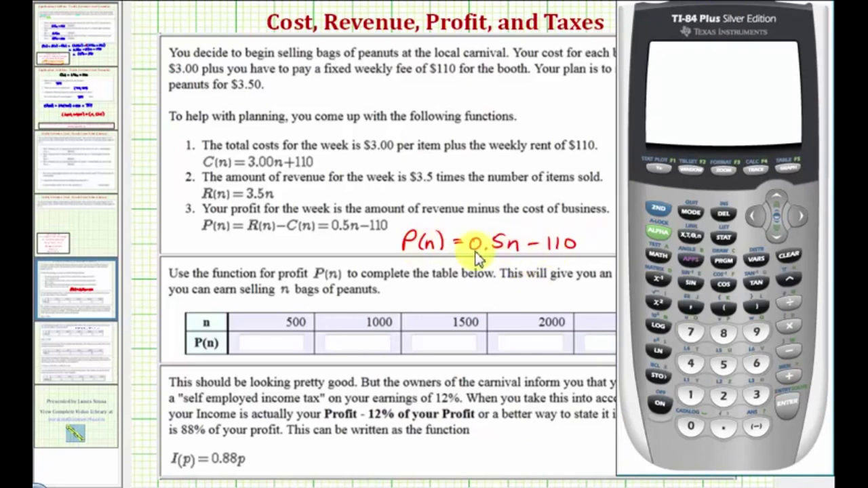
Step: Enter 0.5X−110 as Y1 in the Y= editor and quit back to the home screen
left_click(657, 166)
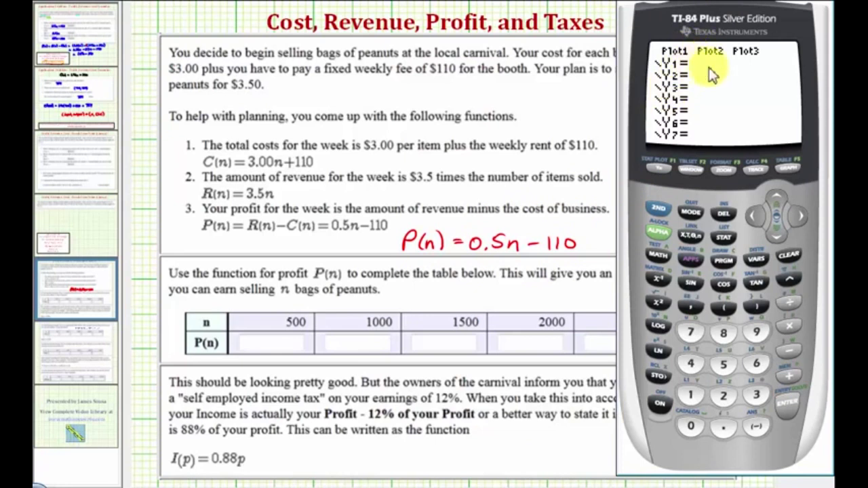
left_click(691, 426)
left_click(723, 425)
left_click(691, 232)
left_click(789, 351)
left_click(691, 395)
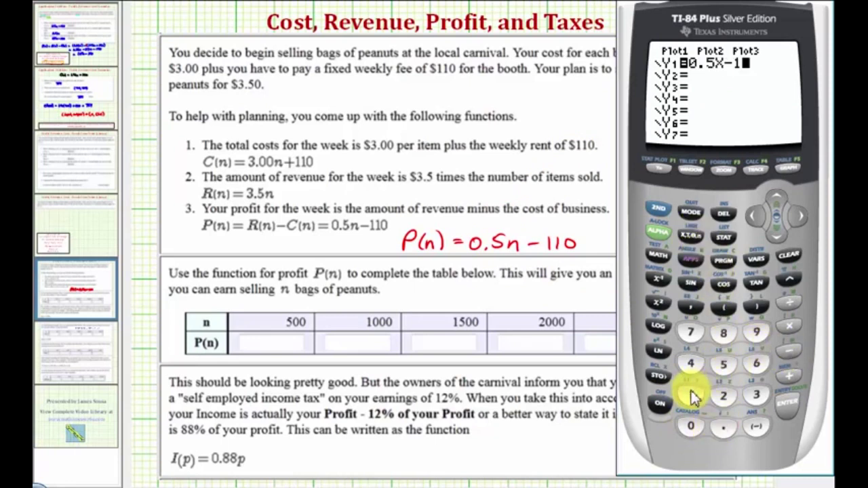
left_click(692, 397)
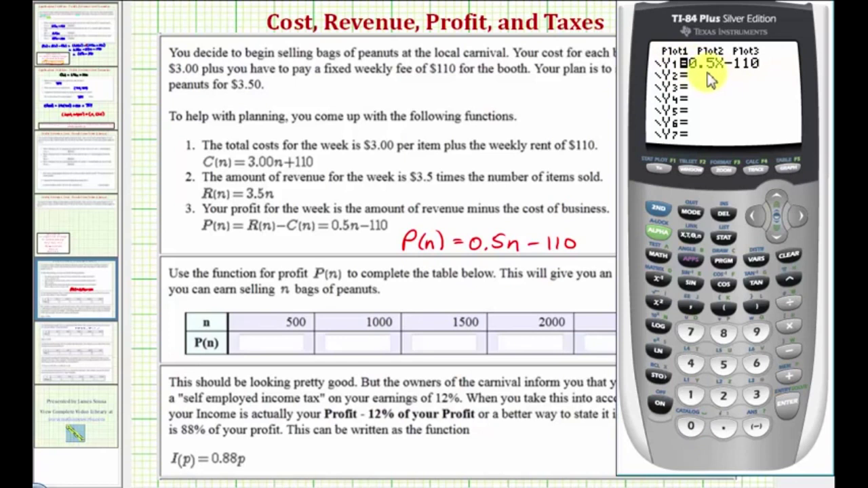
left_click(657, 209)
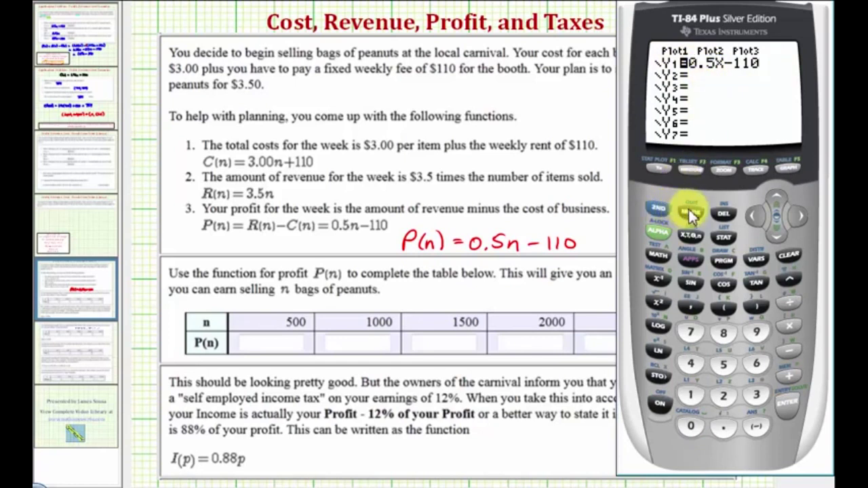
left_click(690, 213)
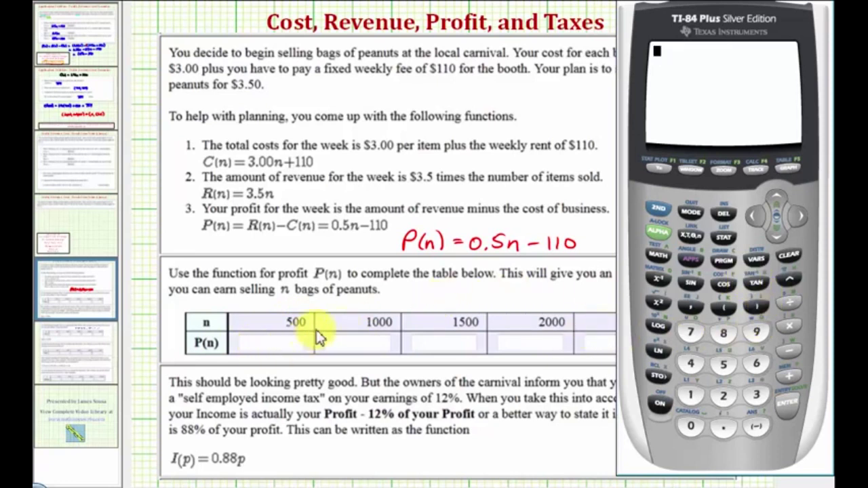
Step: Paste Y1 from VARS and evaluate Y1(500), giving 140
left_click(756, 260)
left_click(799, 217)
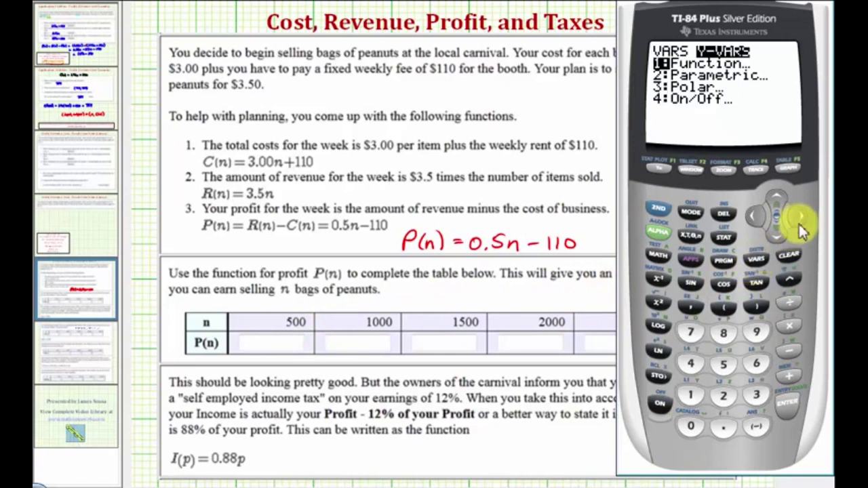
left_click(787, 405)
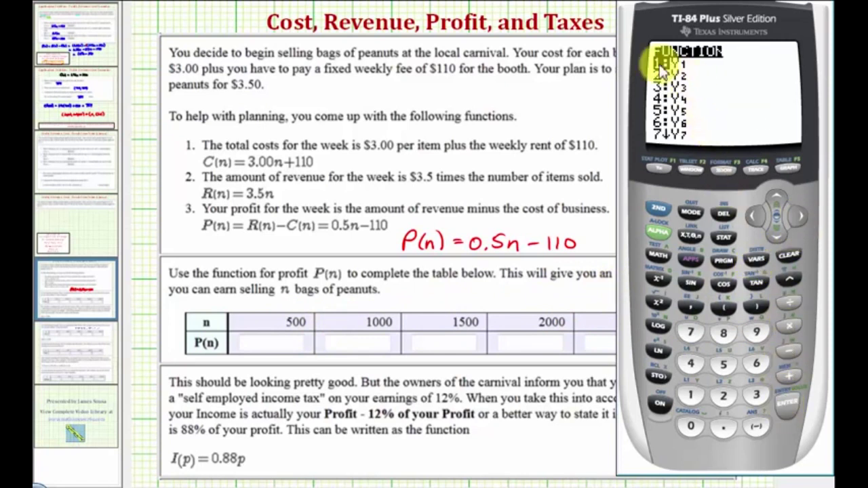
left_click(793, 398)
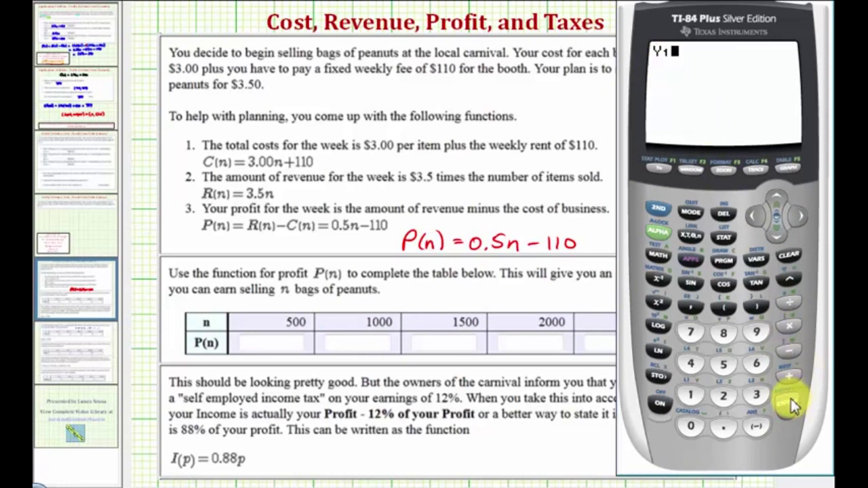
left_click(723, 317)
left_click(723, 364)
left_click(689, 427)
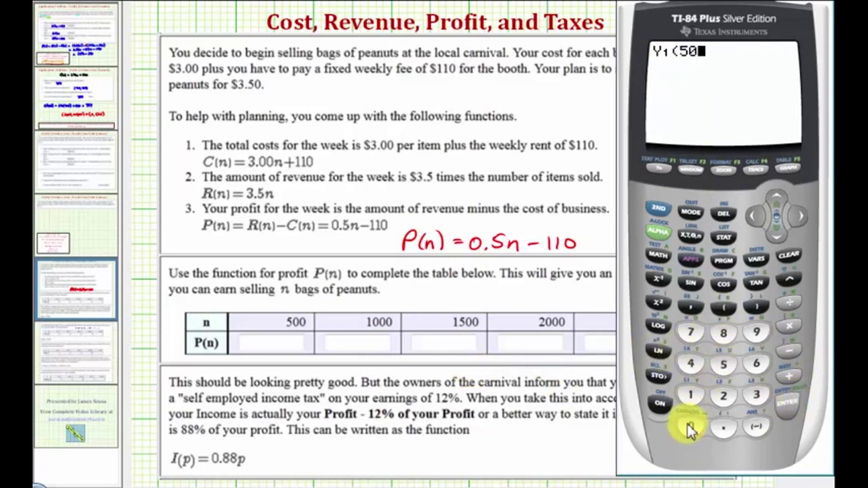
left_click(756, 307)
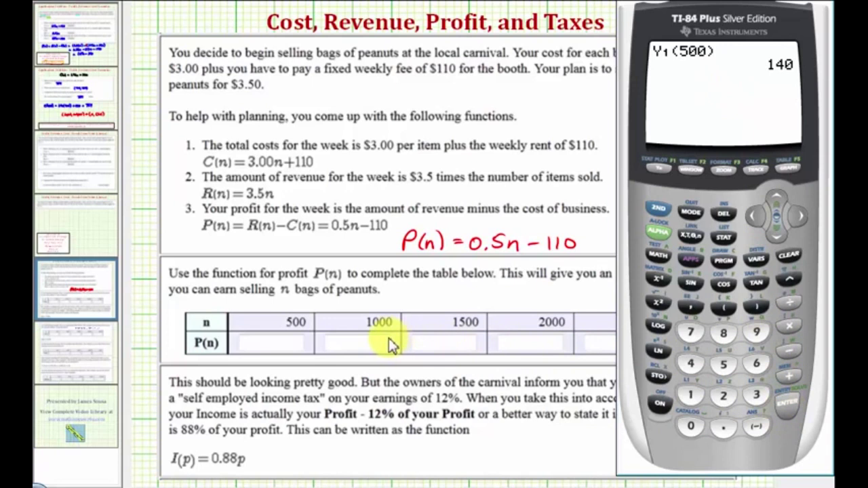
left_click(700, 78)
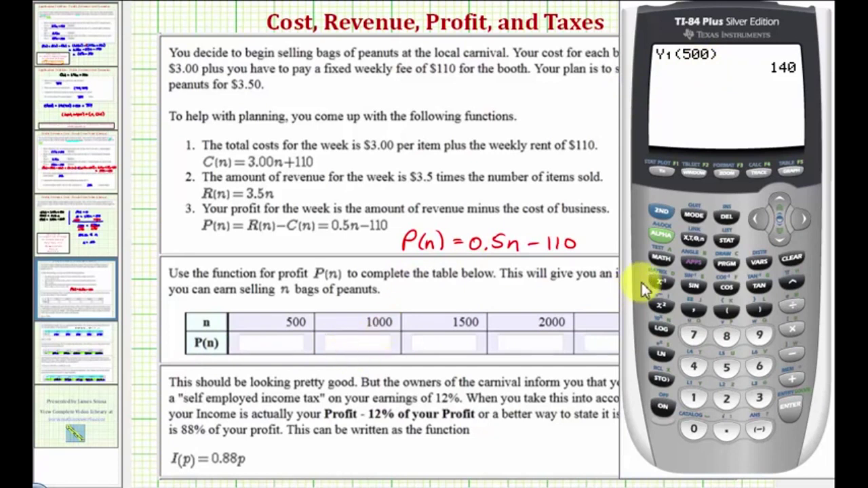
Step: Recall the previous entry and edit it to evaluate Y1(1000), giving 390
left_click(789, 406)
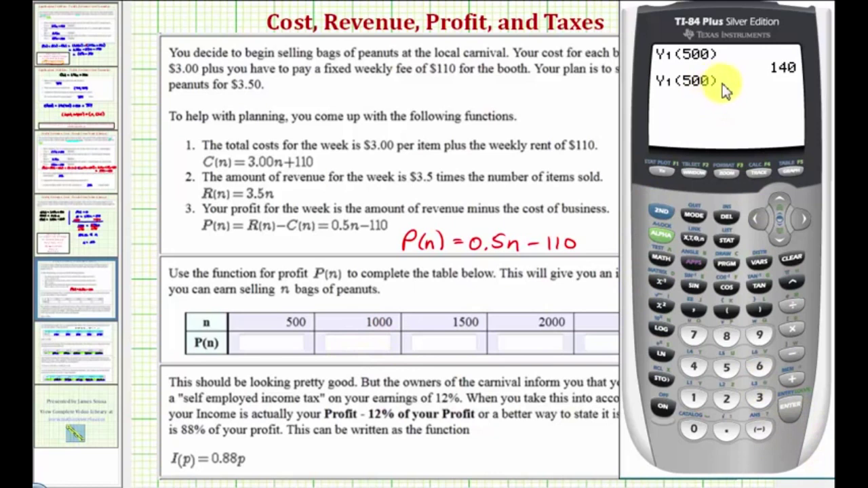
left_click(760, 215)
left_click(760, 216)
left_click(759, 215)
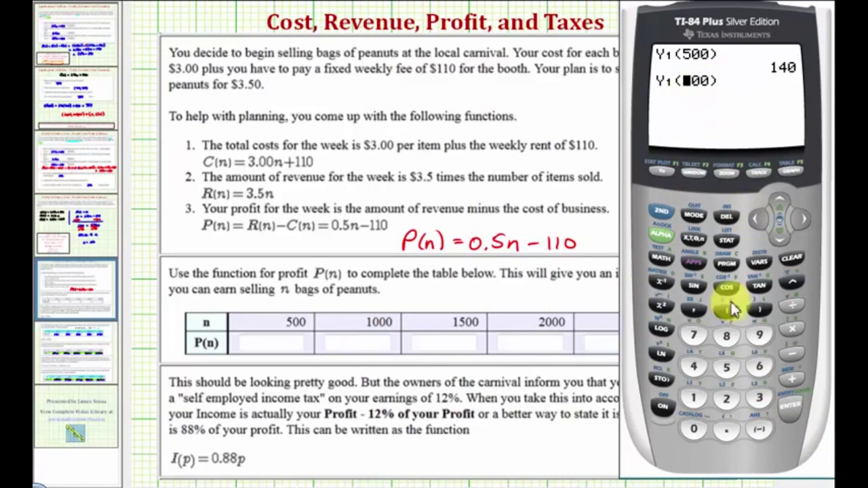
left_click(693, 398)
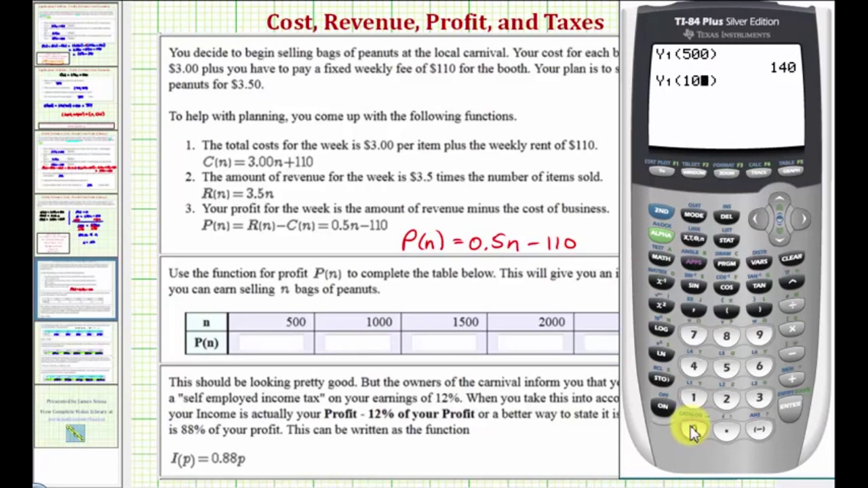
left_click(693, 431)
left_click(760, 310)
left_click(790, 404)
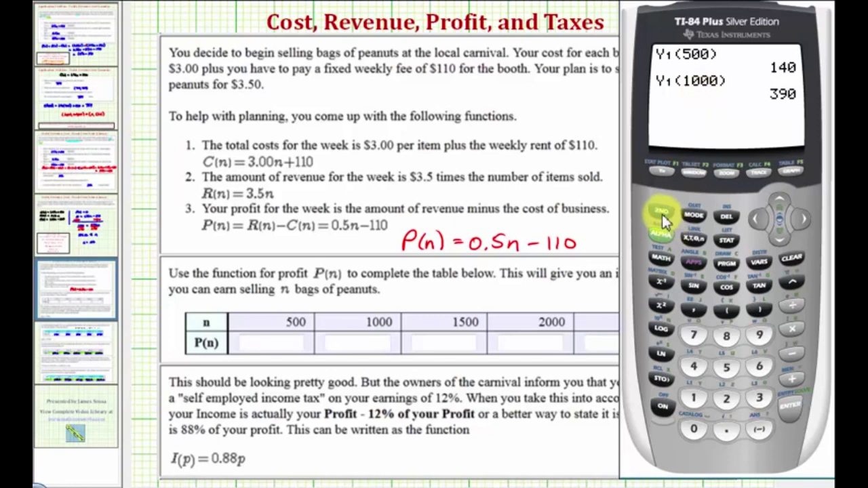
Step: Recall and edit the entry again to evaluate Y1(1500), giving 640
left_click(789, 410)
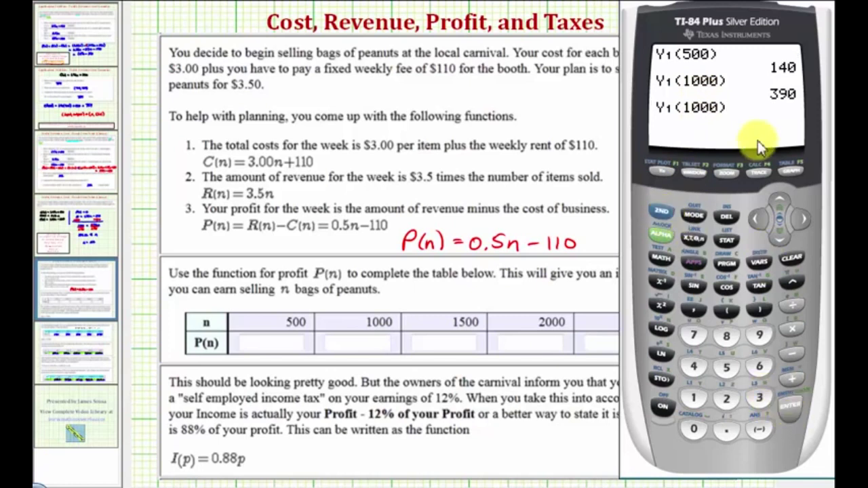
left_click(757, 218)
left_click(727, 367)
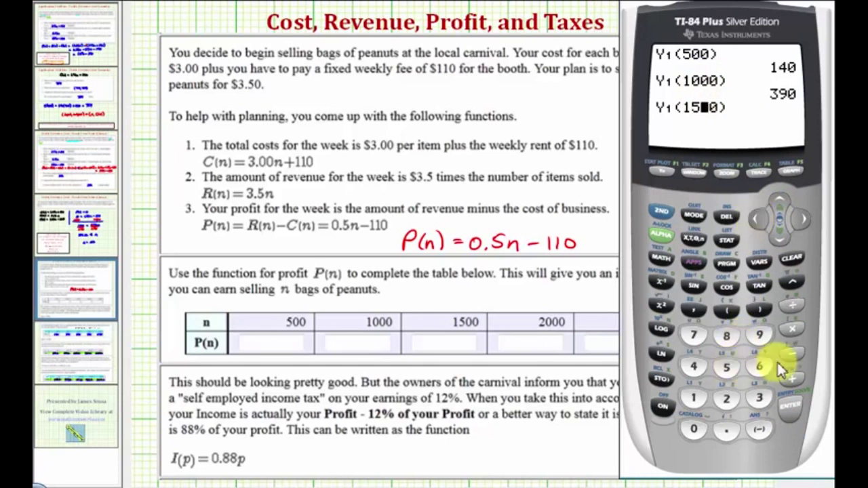
left_click(790, 411)
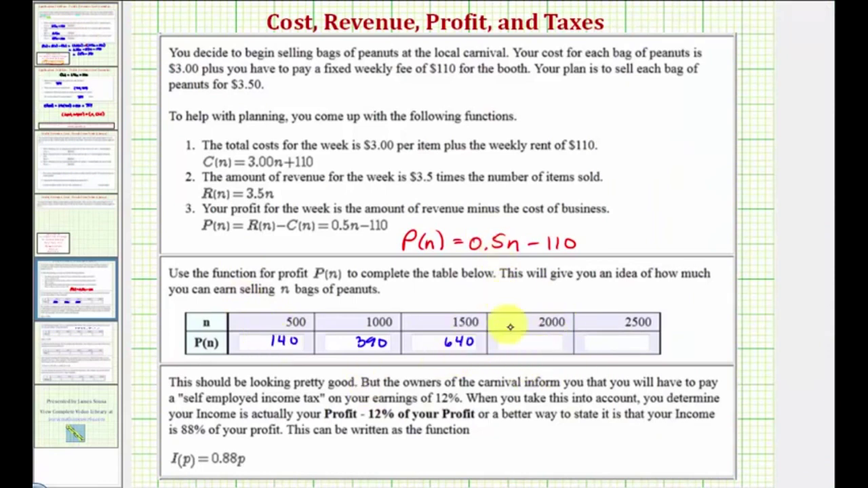
Step: Write 890 under 2000 and 1140 under 2500 in the P(n) row
left_click_drag(554, 339, 555, 340)
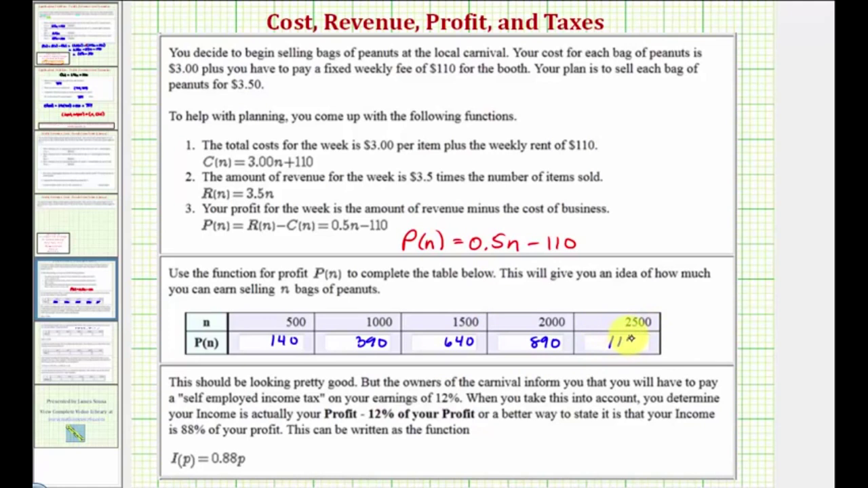
left_click_drag(645, 343, 643, 342)
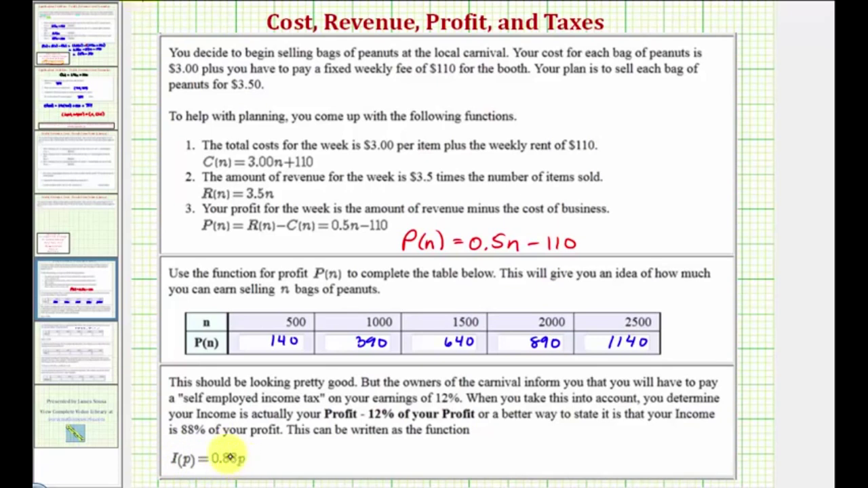
Step: Handwrite 100% − 12% = 88% = 0.88 beside the income function and go to the next page
mouse_move(499, 439)
left_mouse_down()
mouse_move(528, 440)
mouse_move(531, 449)
mouse_move(593, 450)
left_mouse_up()
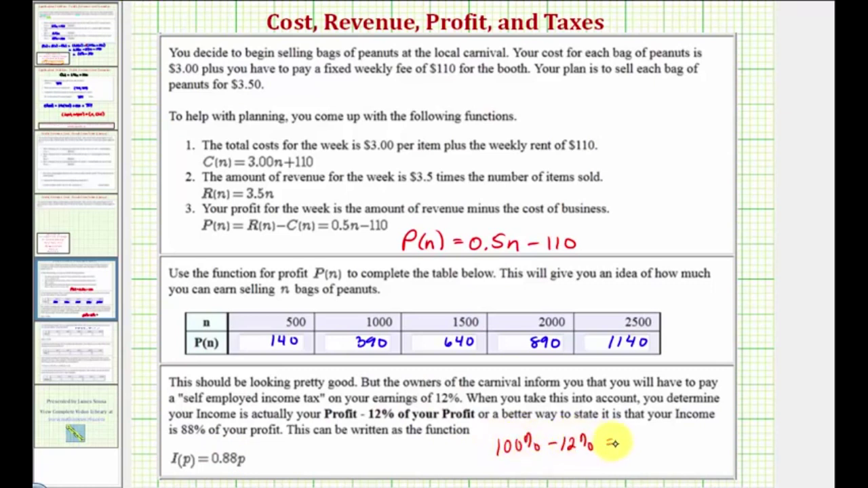
mouse_move(639, 436)
left_mouse_down()
mouse_move(659, 430)
mouse_move(683, 435)
left_mouse_up()
mouse_move(674, 440)
left_mouse_down()
mouse_move(708, 440)
mouse_move(718, 430)
left_mouse_up()
left_click(702, 442)
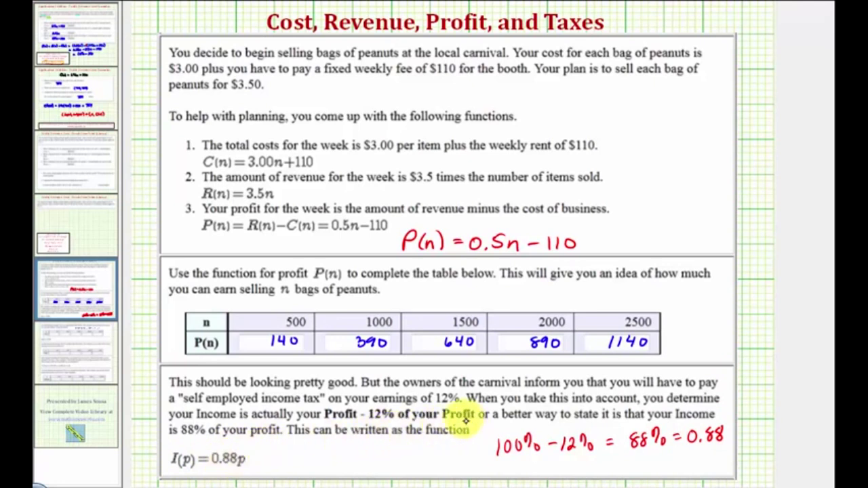
key("Page_Down")
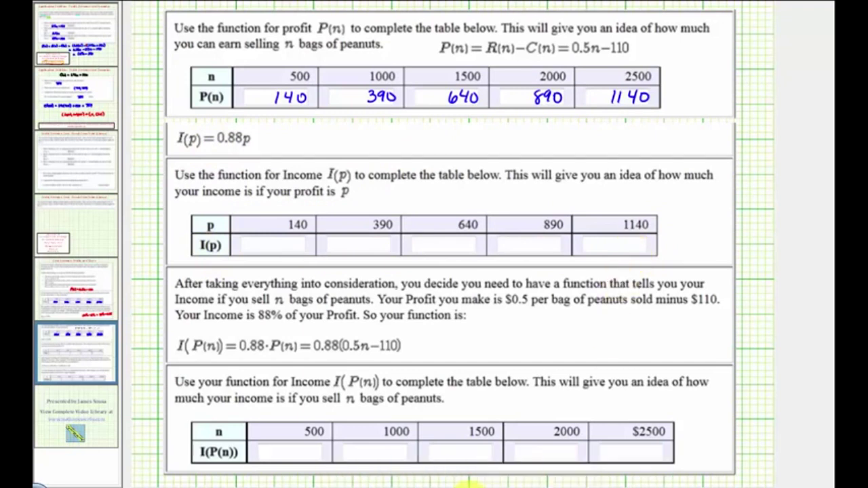
Step: Bring the emulator forward and enter 0.88X as Y2 below Y1
left_click(498, 469)
left_click(658, 170)
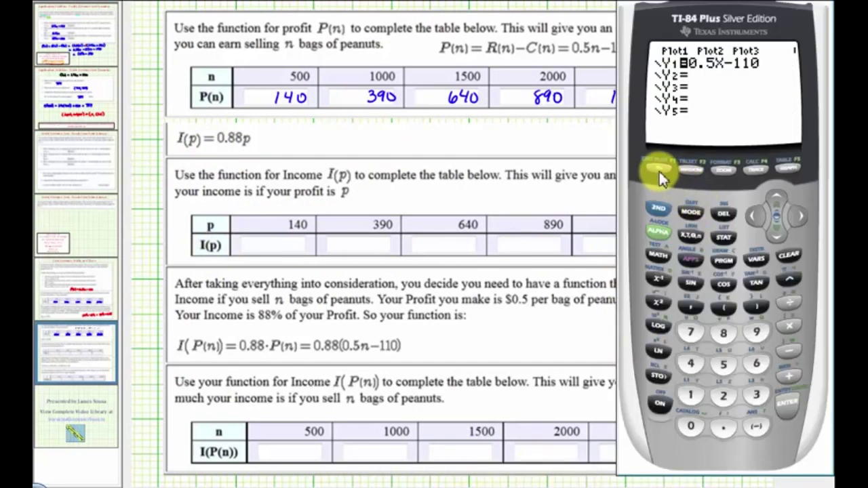
left_click(789, 406)
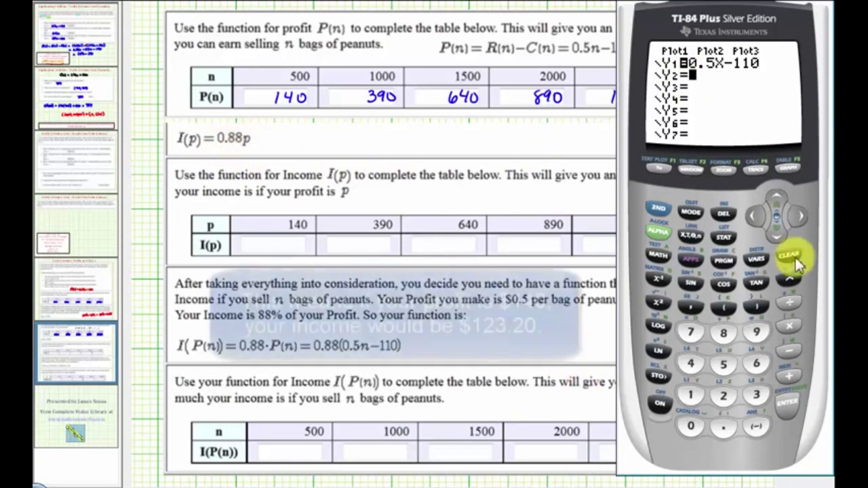
left_click(691, 425)
left_click(723, 426)
left_click(723, 333)
left_click(723, 332)
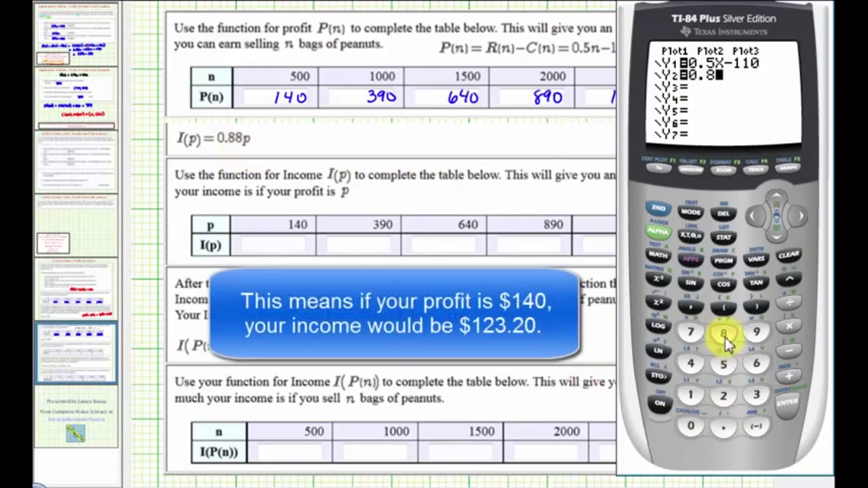
left_click(690, 236)
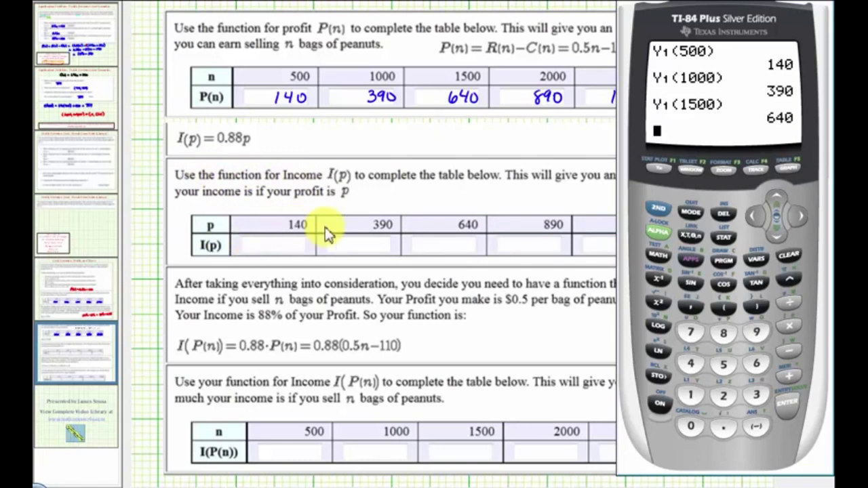
Step: Paste Y2 from VARS and evaluate Y2(140), giving 123.2
left_click(751, 260)
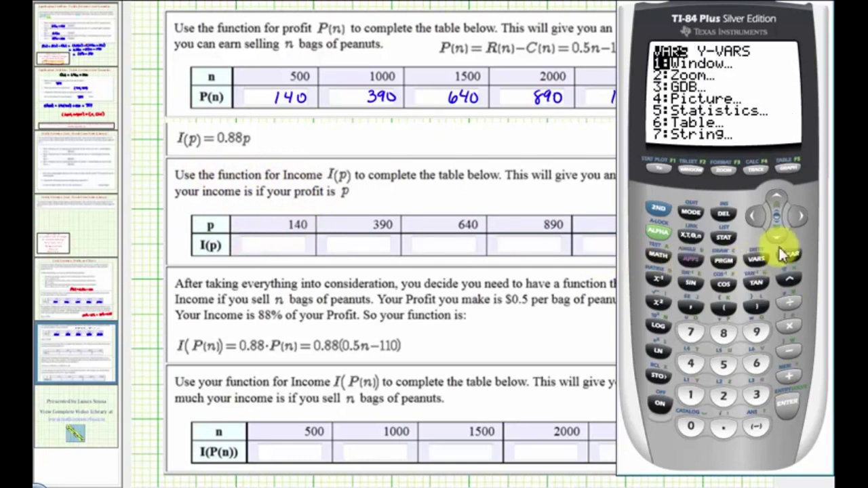
left_click(803, 217)
left_click(785, 404)
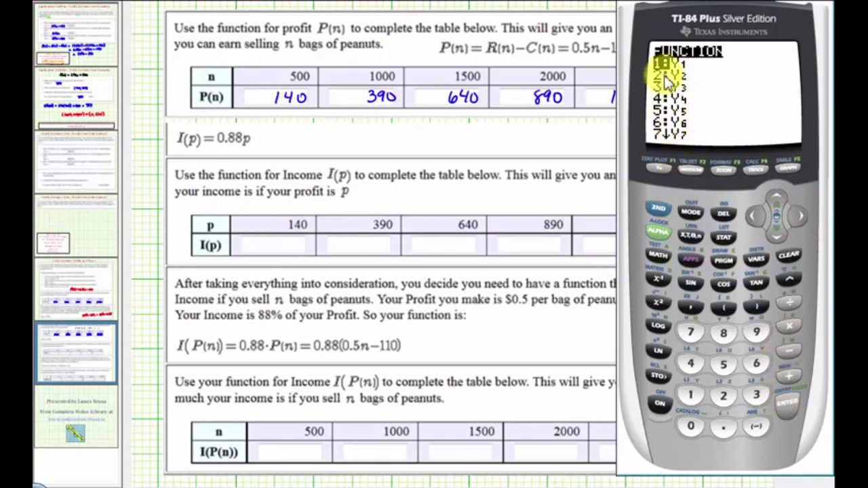
left_click(724, 396)
left_click(723, 307)
left_click(697, 400)
left_click(693, 366)
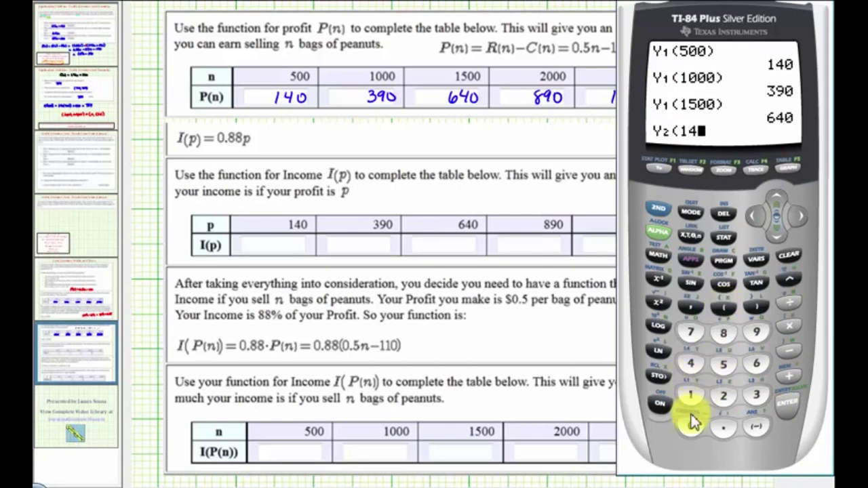
left_click(692, 426)
left_click(757, 309)
left_click(785, 406)
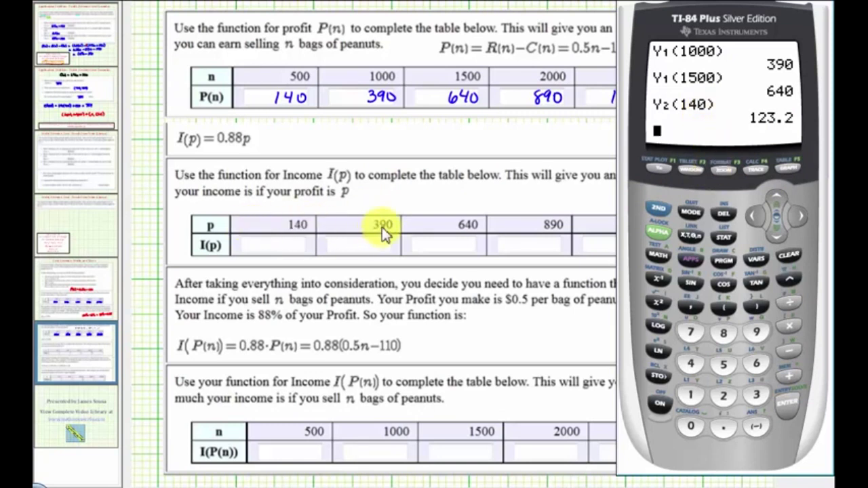
Step: Recall the previous entry and edit it to evaluate Y2(390), giving 343.2
left_click(620, 233)
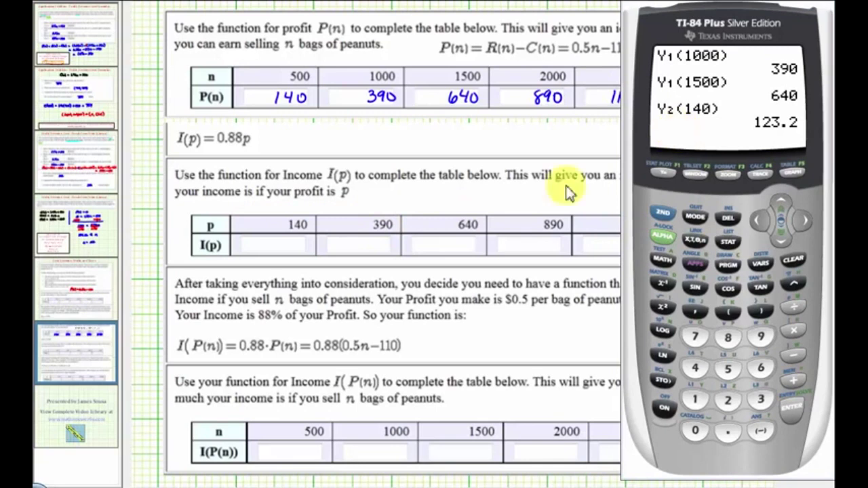
left_click(797, 407)
left_click(758, 220)
left_click(759, 220)
left_click(759, 220)
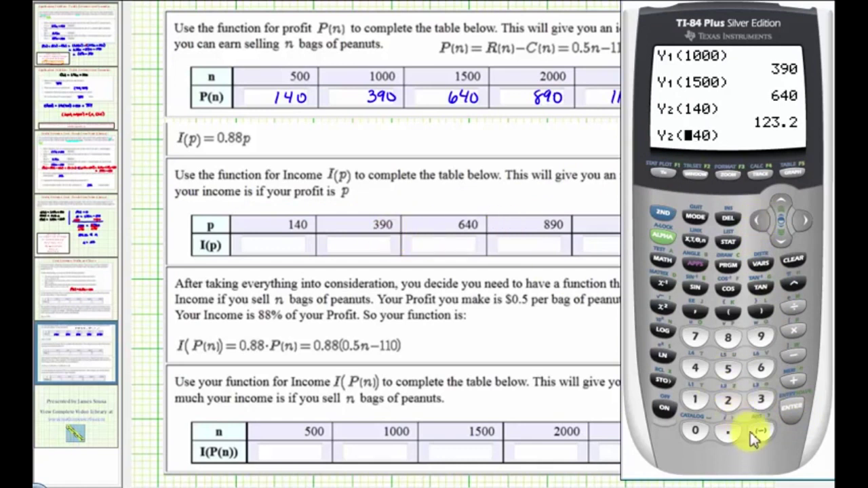
left_click(761, 400)
left_click(760, 337)
left_click(694, 431)
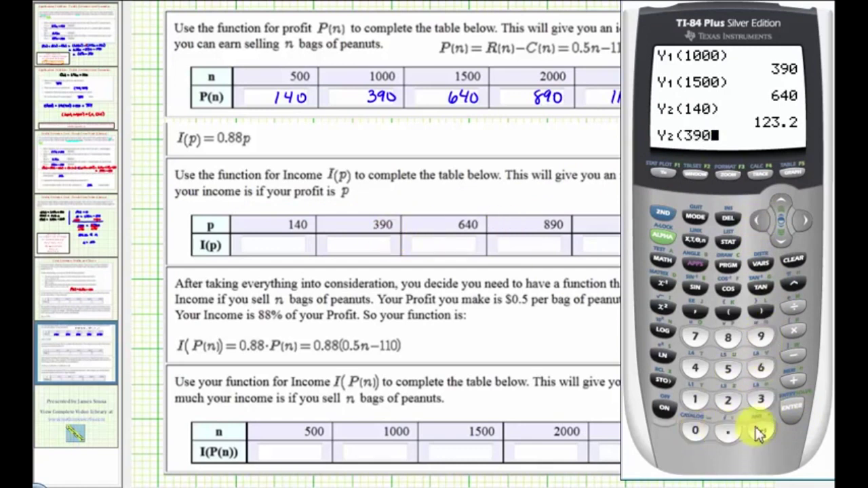
left_click(791, 409)
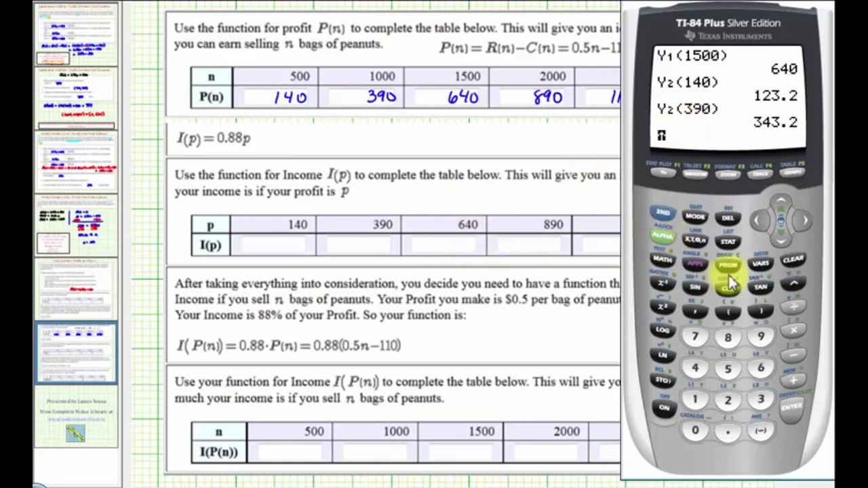
Step: Recall and edit the entry again to evaluate Y2(640), giving 563.2
left_click(784, 402)
left_click(760, 220)
left_click(759, 220)
left_click(758, 221)
left_click(760, 368)
left_click(695, 367)
left_click(695, 431)
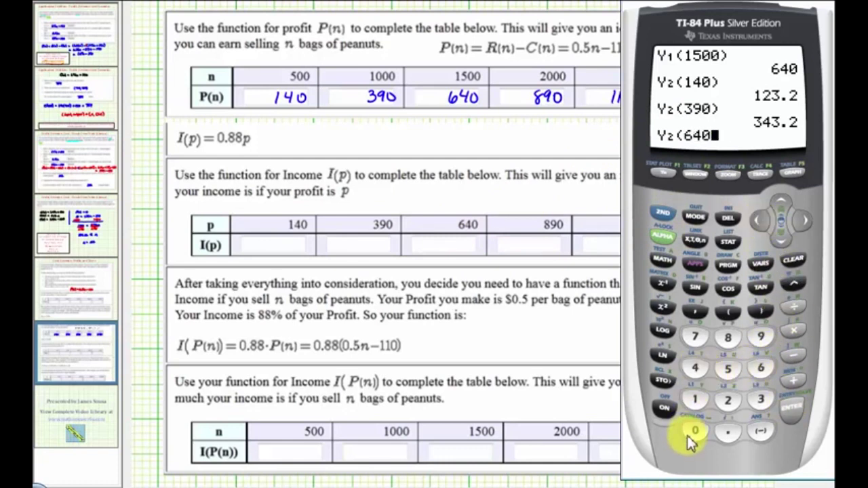
left_click(788, 405)
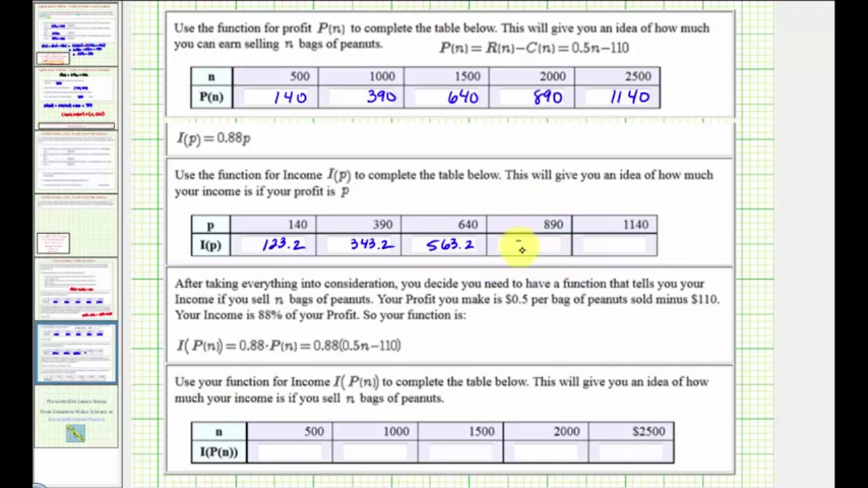
Step: Write 783.2 under 890 and 1003.2 under 1140 in the I(p) row
left_click_drag(541, 242, 546, 251)
left_click(550, 250)
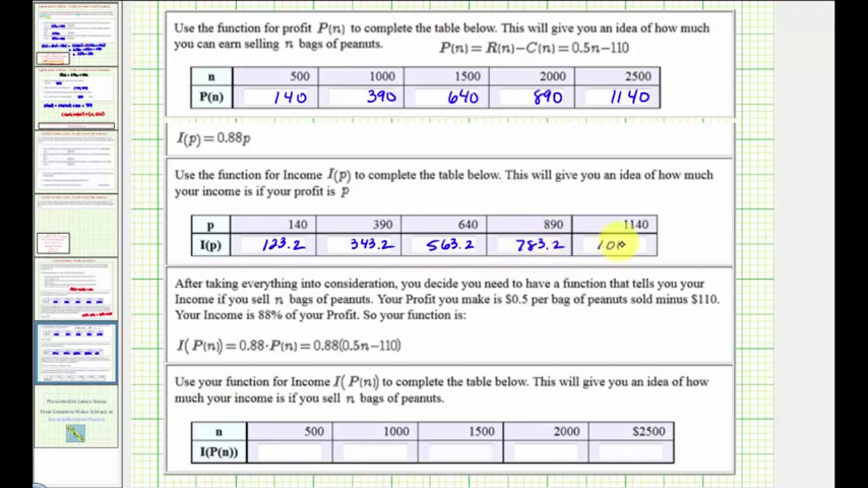
left_click_drag(659, 239, 666, 250)
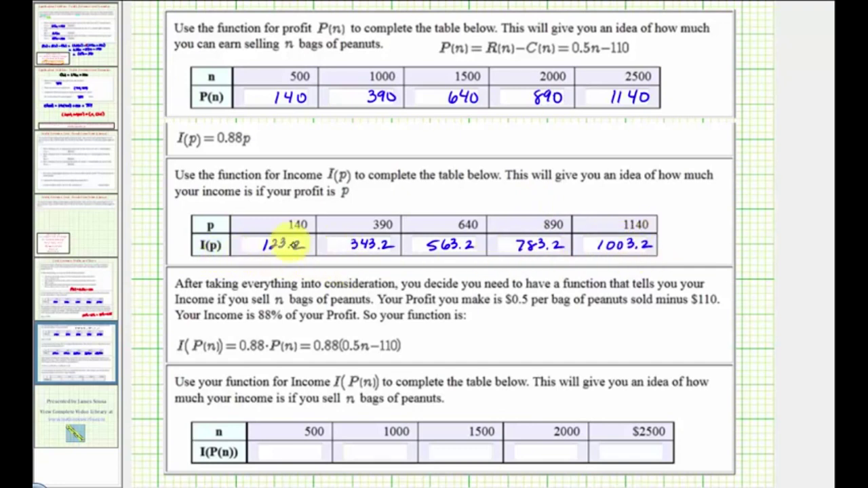
left_click_drag(600, 244, 605, 251)
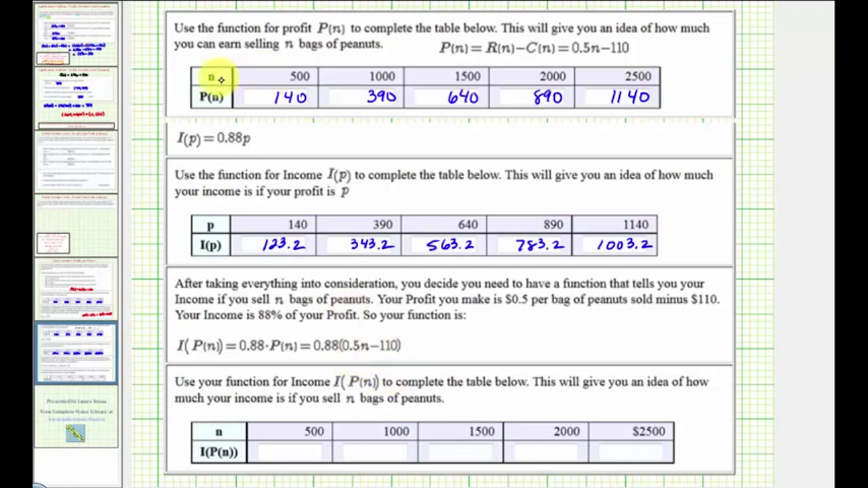
Step: Highlight the n row cyan and the I(p) row green, then return to the TI-84 emulator
left_click_drag(197, 76, 653, 76)
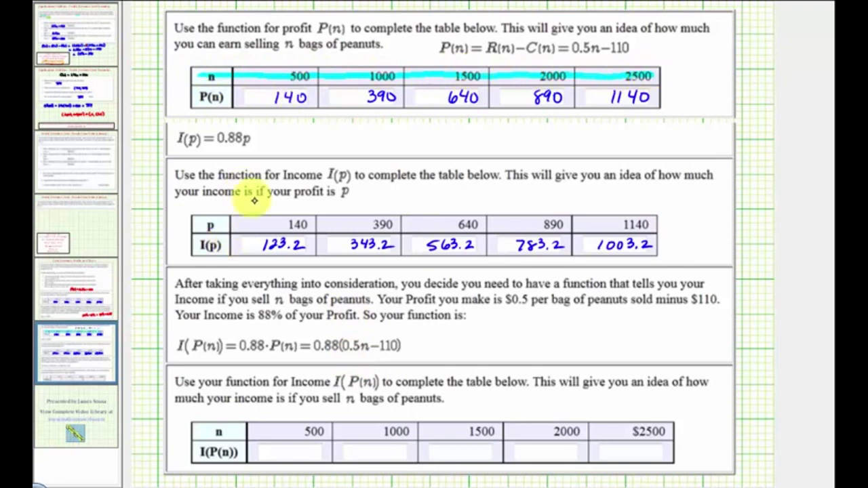
left_click_drag(209, 245, 648, 244)
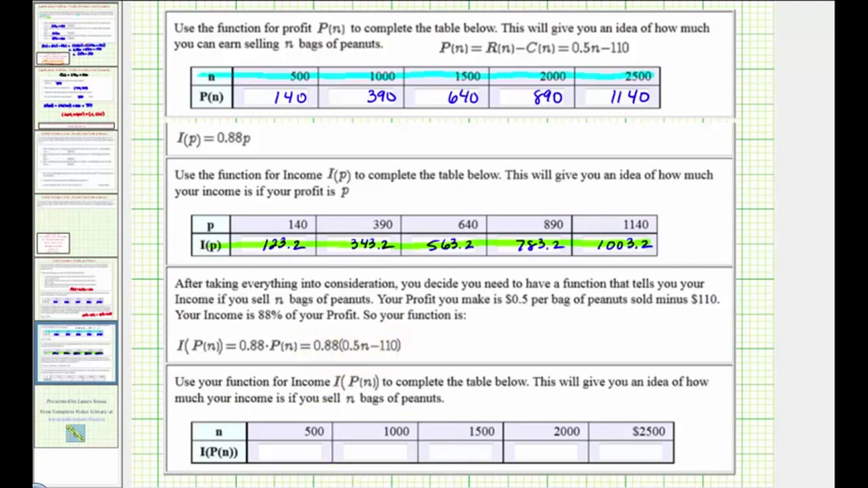
key("alt+Tab")
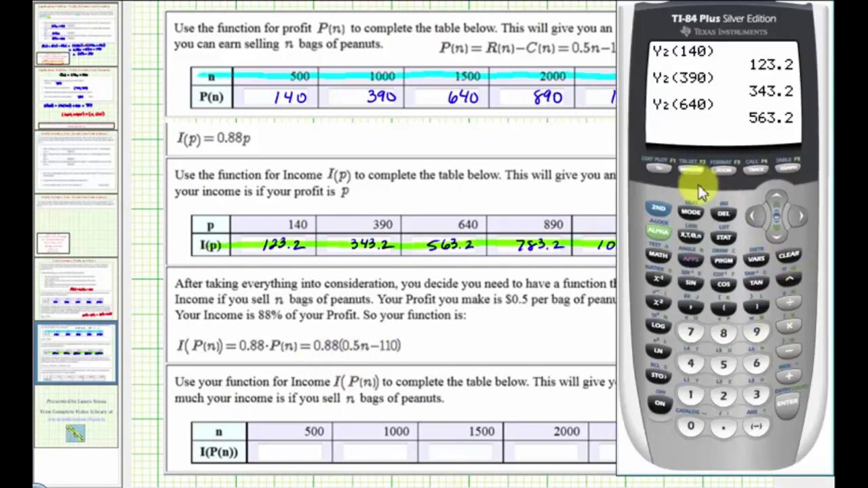
Step: Enter .88(.5X−110) as Y3 in the Y= editor and quit back to the home screen
left_click(660, 168)
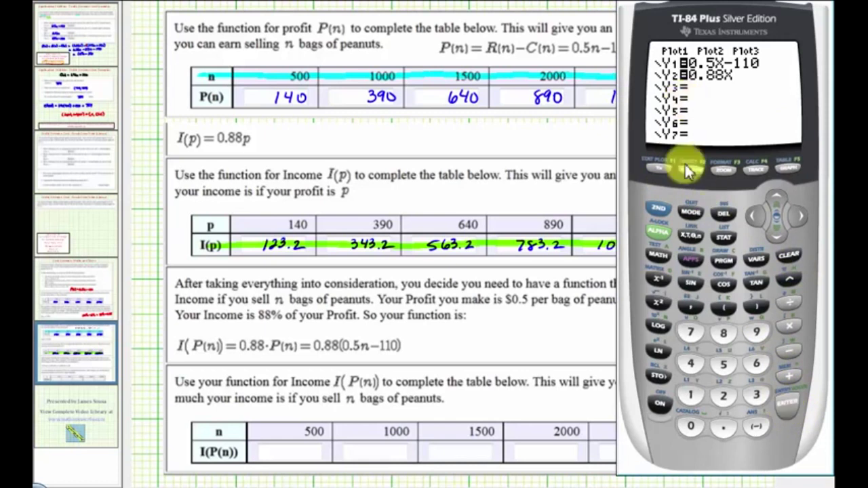
left_click(724, 428)
left_click(722, 333)
left_click(723, 332)
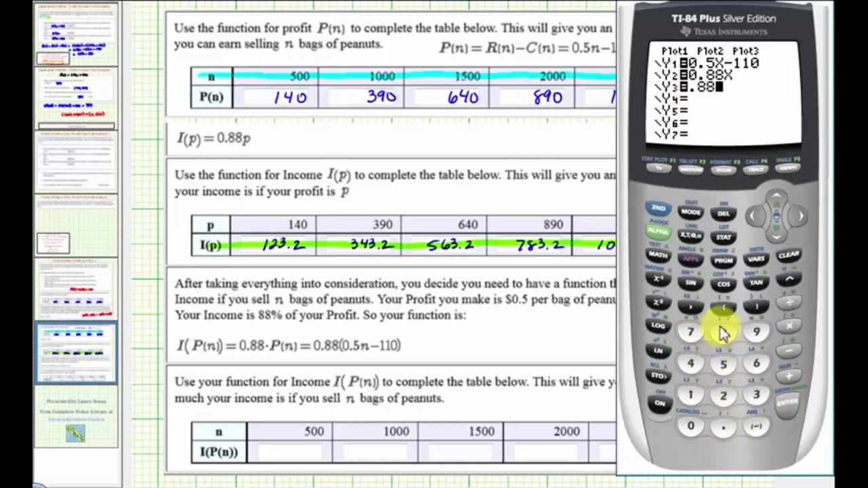
left_click(723, 308)
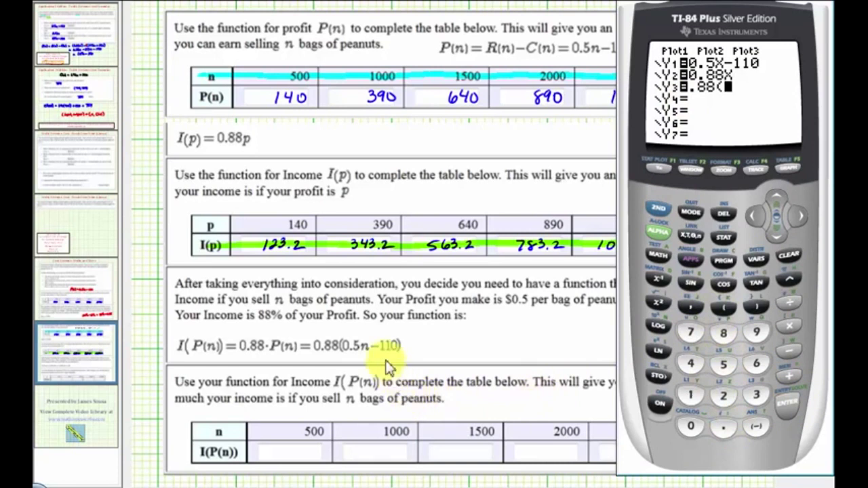
left_click(723, 428)
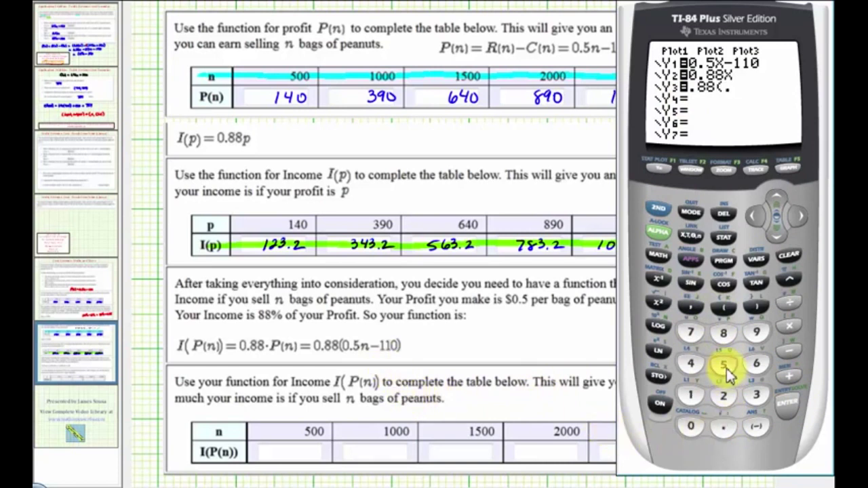
left_click(724, 366)
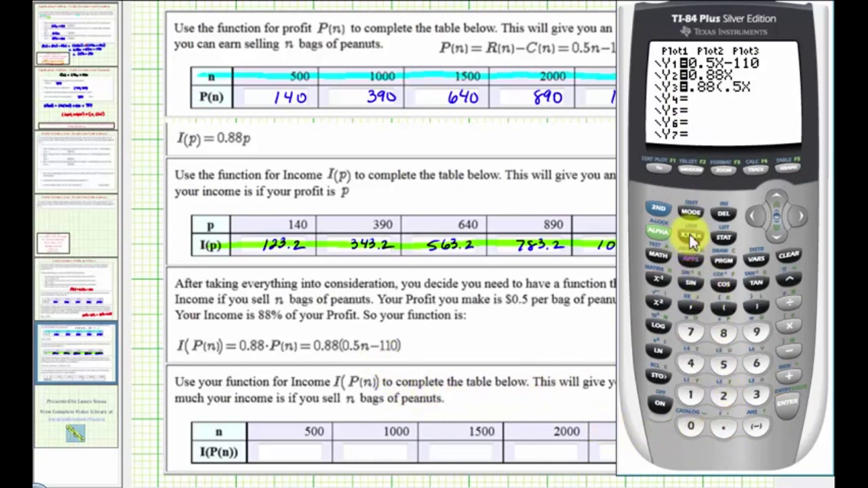
left_click(788, 352)
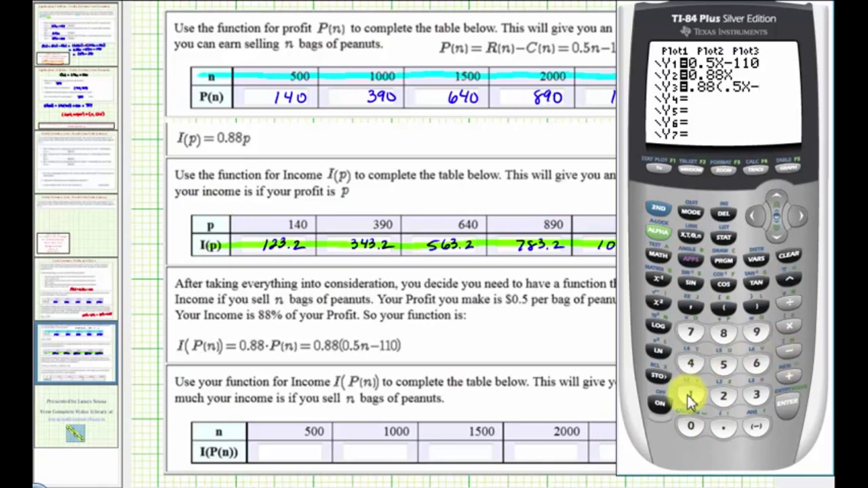
left_click(691, 426)
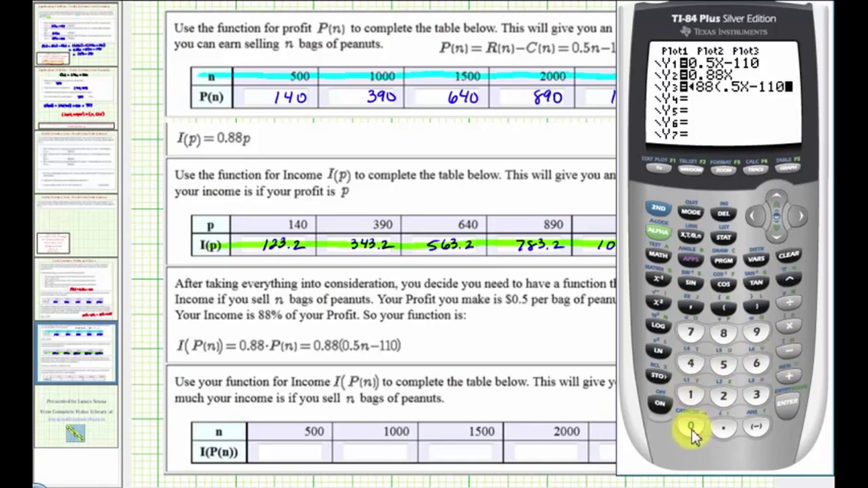
left_click(758, 307)
left_click(298, 454)
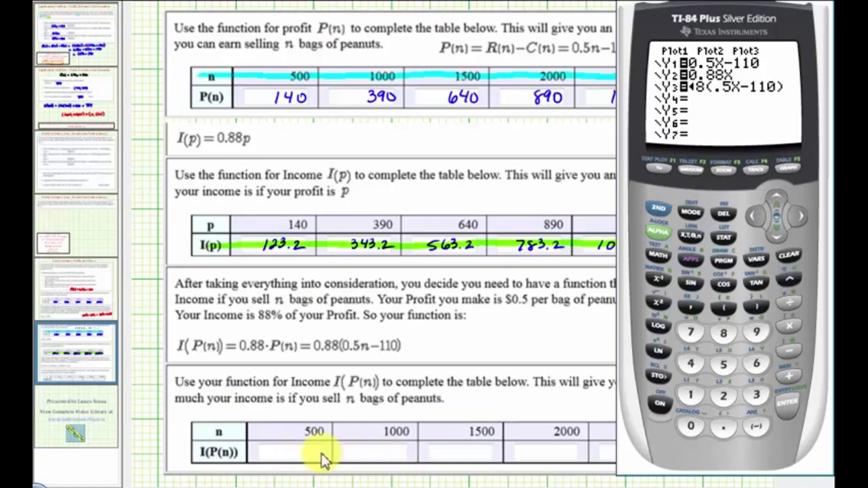
left_click(657, 207)
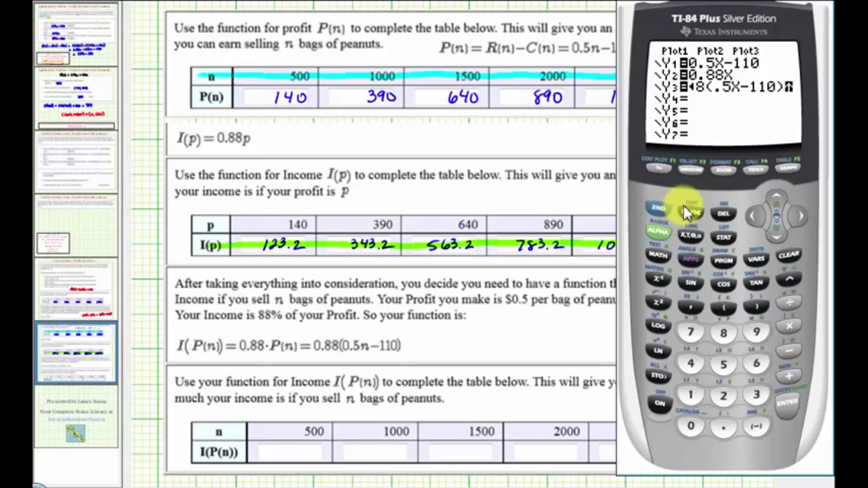
left_click(685, 209)
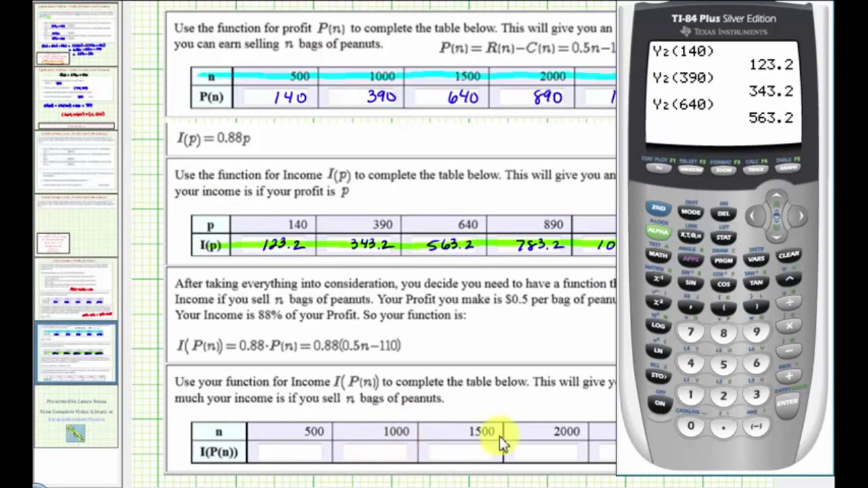
Step: Evaluate Y3(500) on the TI-84 emulator, getting 123.2
left_click(764, 262)
left_click(799, 224)
left_click(788, 400)
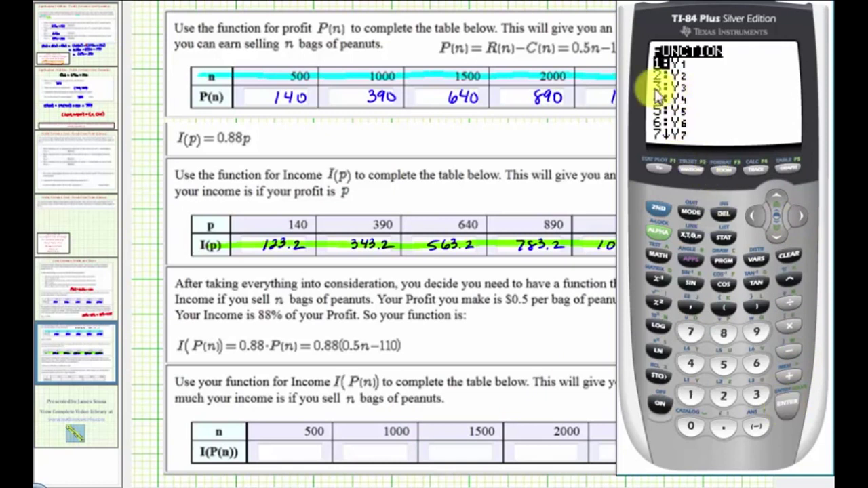
left_click(756, 396)
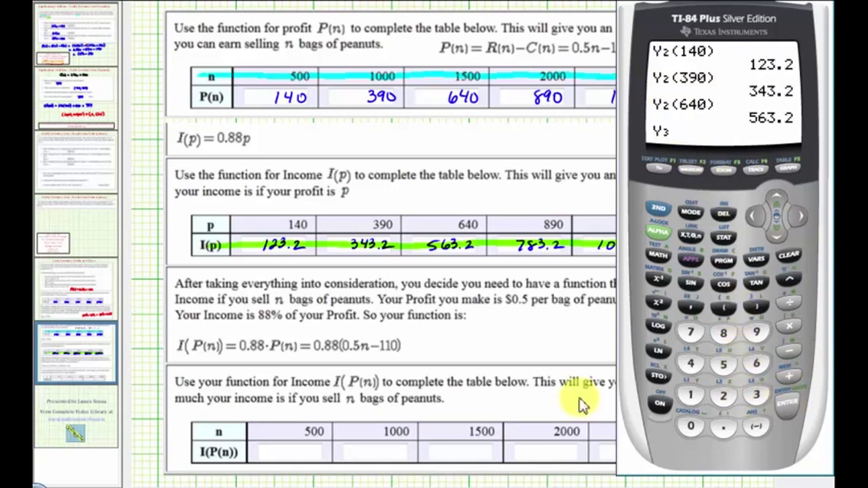
left_click(724, 308)
left_click(723, 365)
left_click(691, 427)
left_click(691, 428)
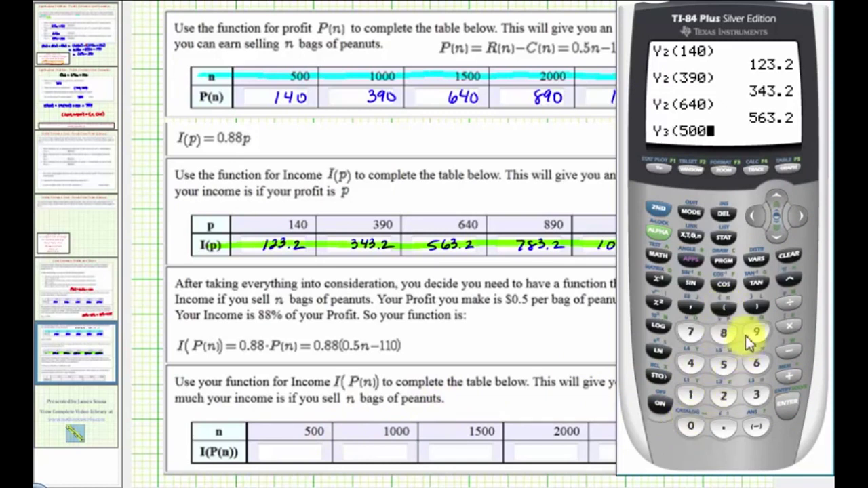
left_click(756, 307)
left_click(787, 403)
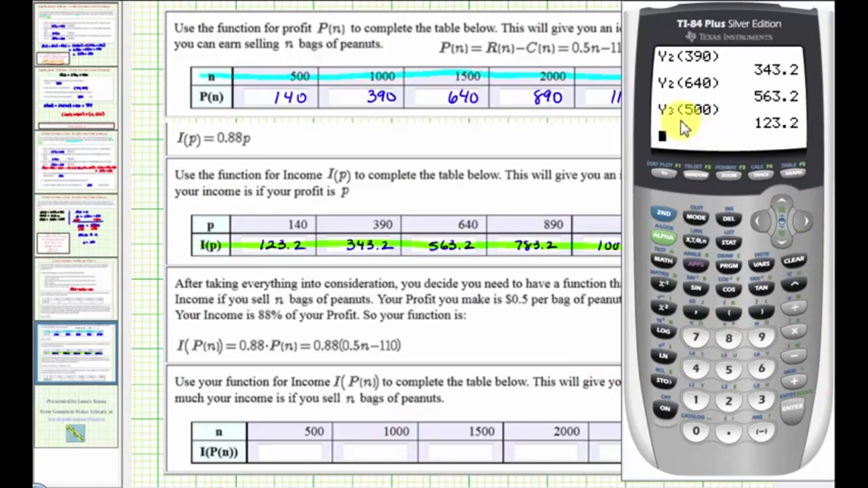
Step: Recall the last entry and edit it to evaluate Y3(1000), getting 343.2
left_click(668, 224)
left_click(792, 406)
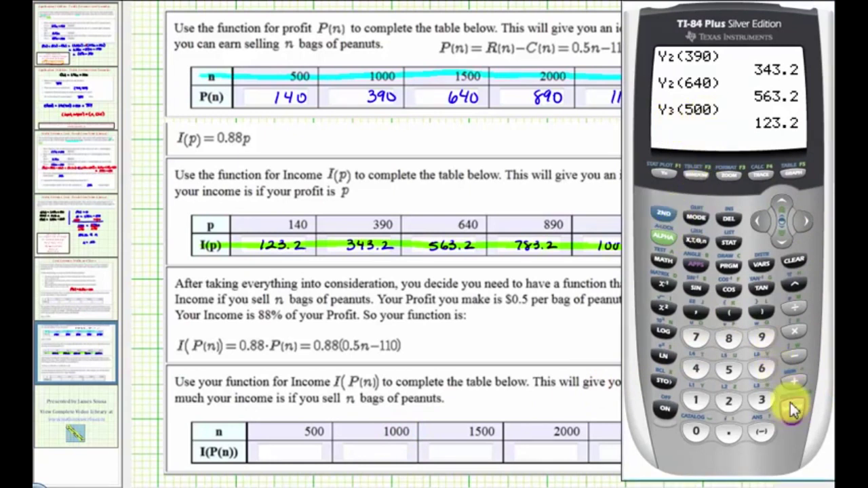
left_click(758, 224)
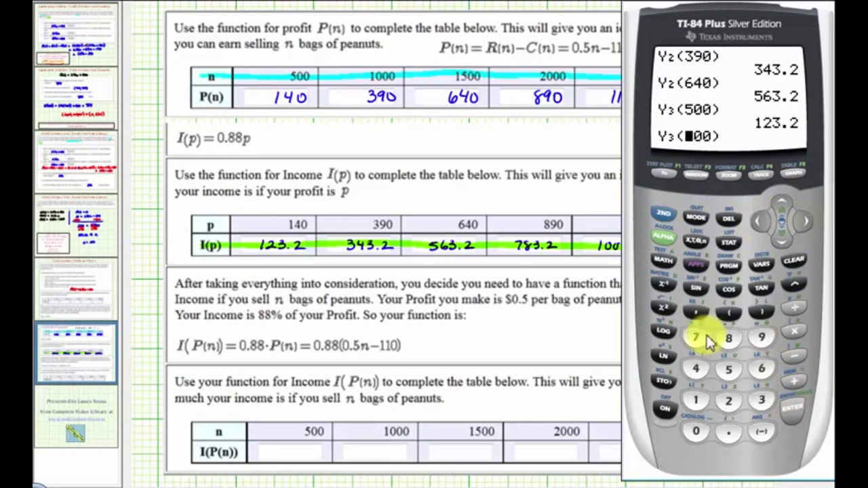
left_click(695, 400)
left_click(696, 431)
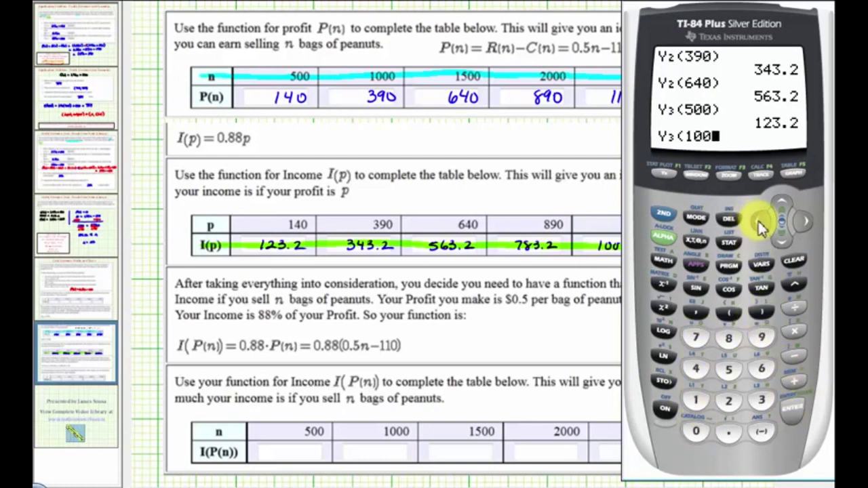
left_click(697, 432)
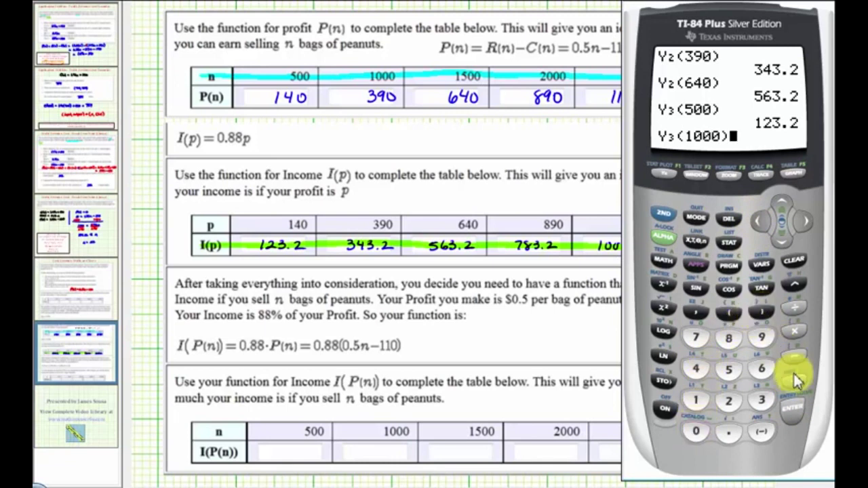
left_click(792, 409)
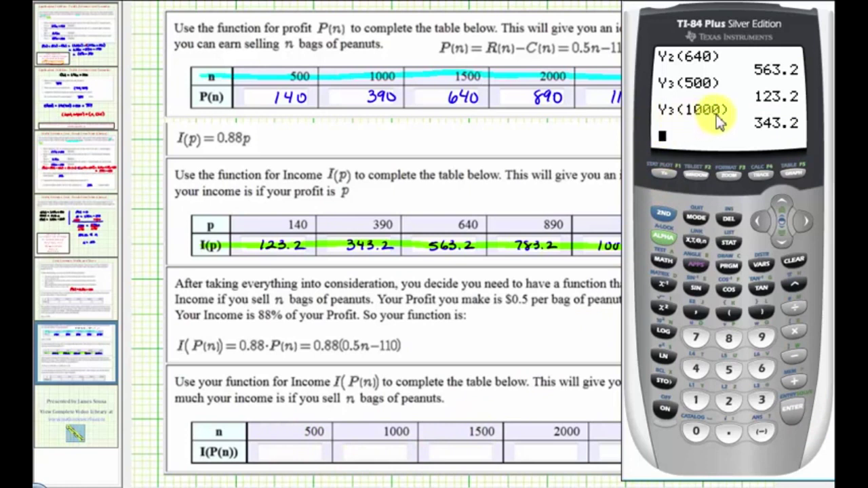
Step: Recall and edit the entry to evaluate Y3(1500), getting 563.2
left_click(663, 214)
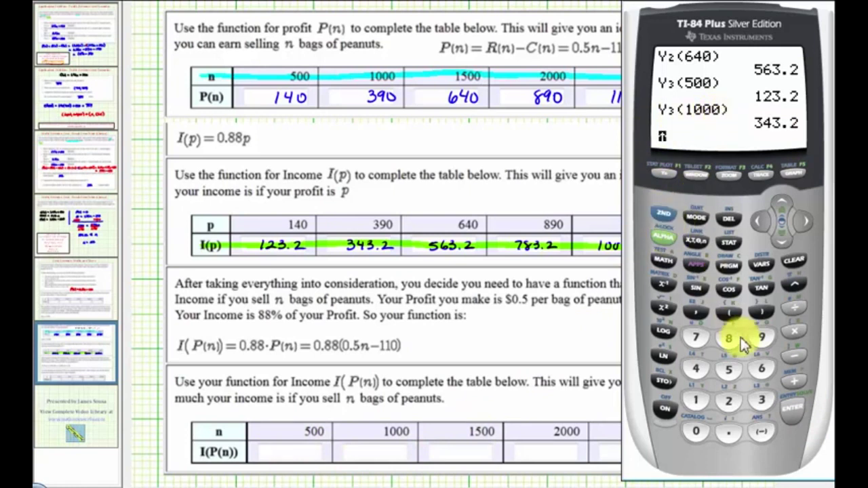
left_click(796, 411)
left_click(759, 222)
left_click(729, 370)
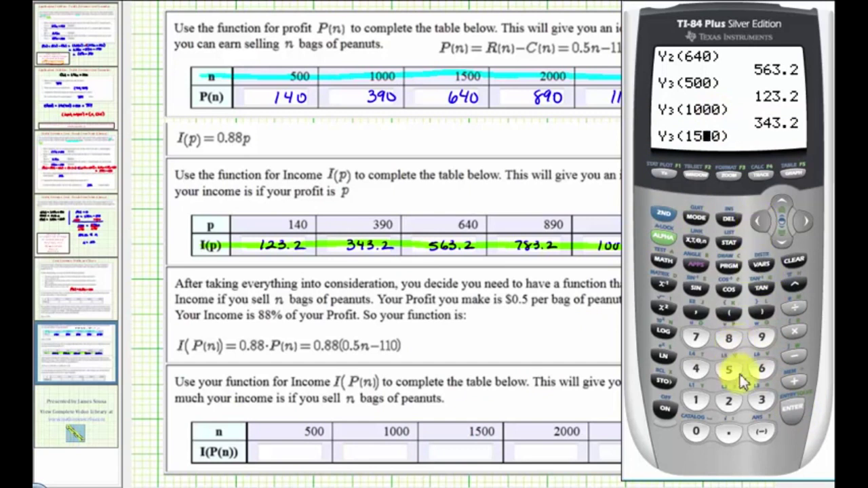
left_click(788, 410)
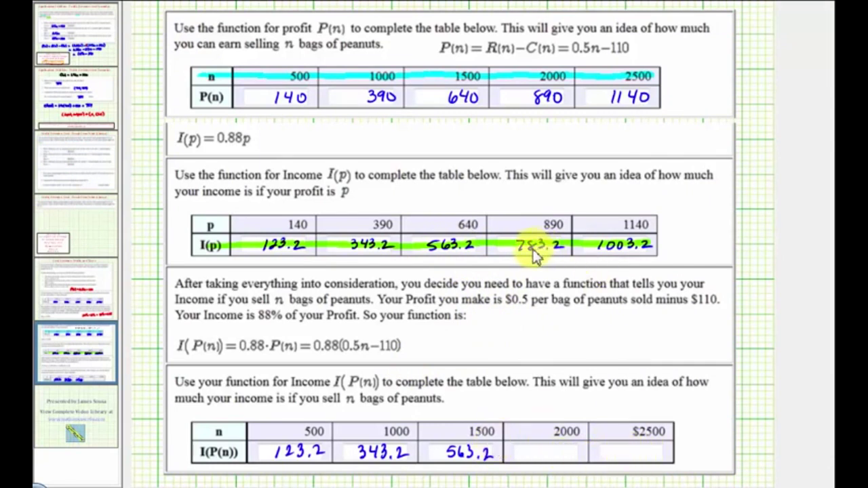
Step: Write 783.2 and 1003.2 in the I(P(n)) row, then highlight the n row cyan and I(P(n)) green
left_click_drag(524, 450, 528, 461)
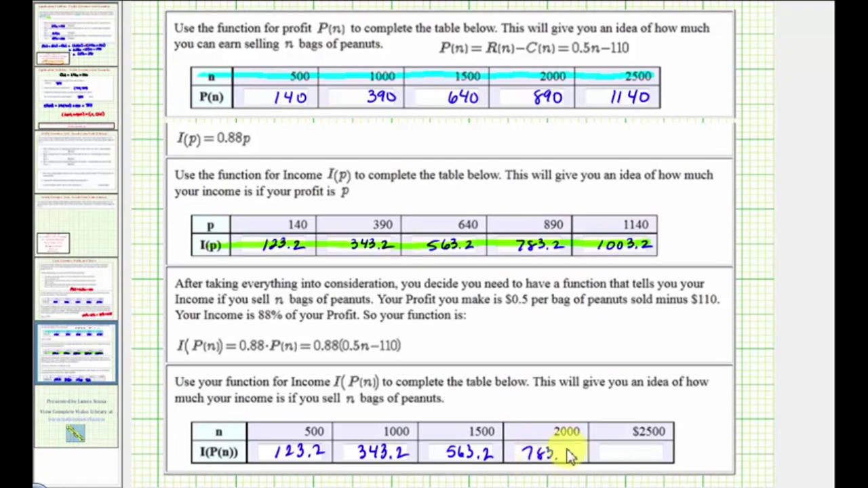
left_click_drag(567, 455, 619, 450)
mouse_move(628, 449)
left_mouse_down()
mouse_move(659, 458)
mouse_move(671, 445)
left_mouse_up()
left_click(650, 459)
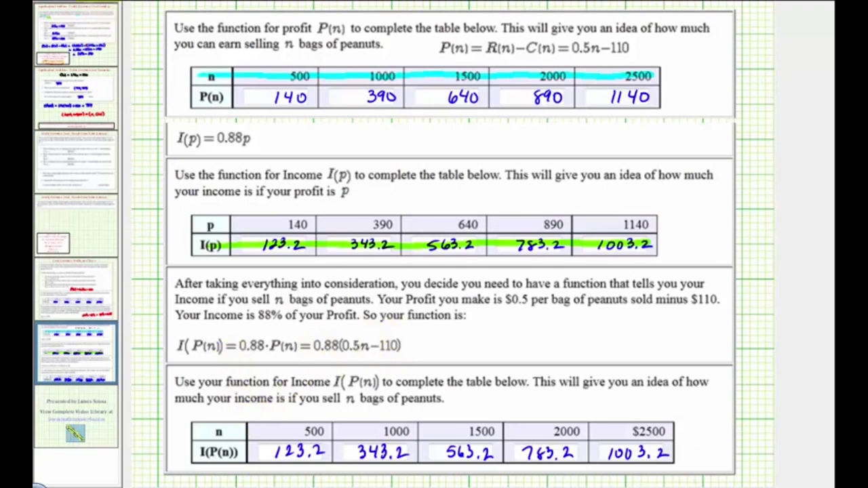
left_click_drag(200, 427, 665, 429)
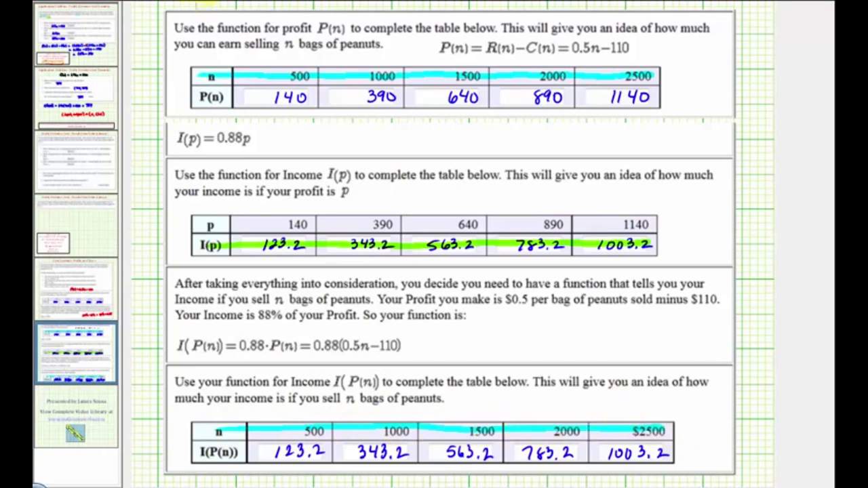
left_click_drag(218, 452, 641, 451)
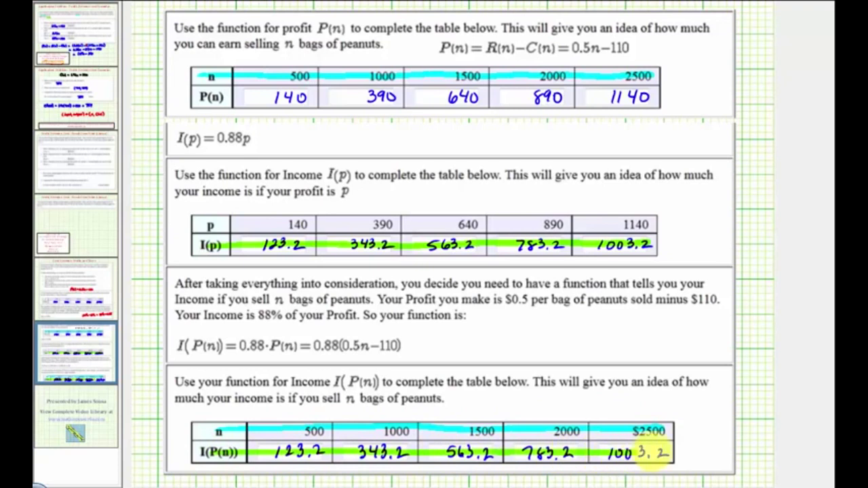